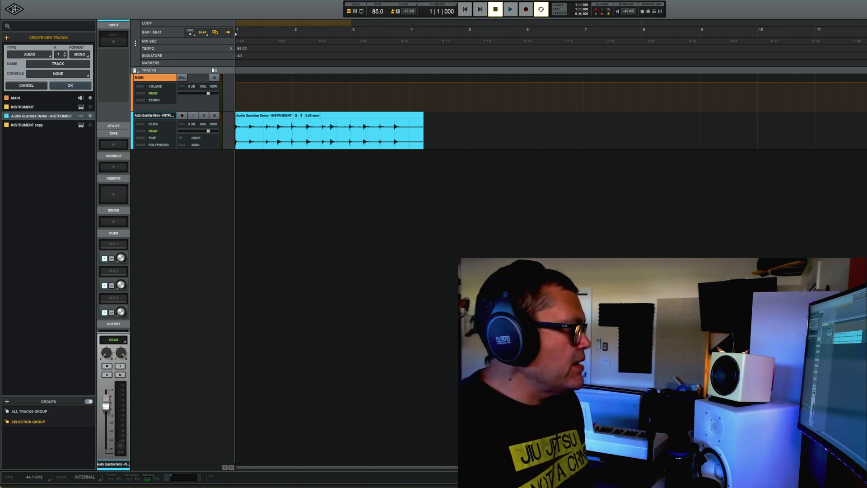
- Audition the drum clip, then select it, zoom in, and bring up Quantize (grid Off, swing 21)
key("space")
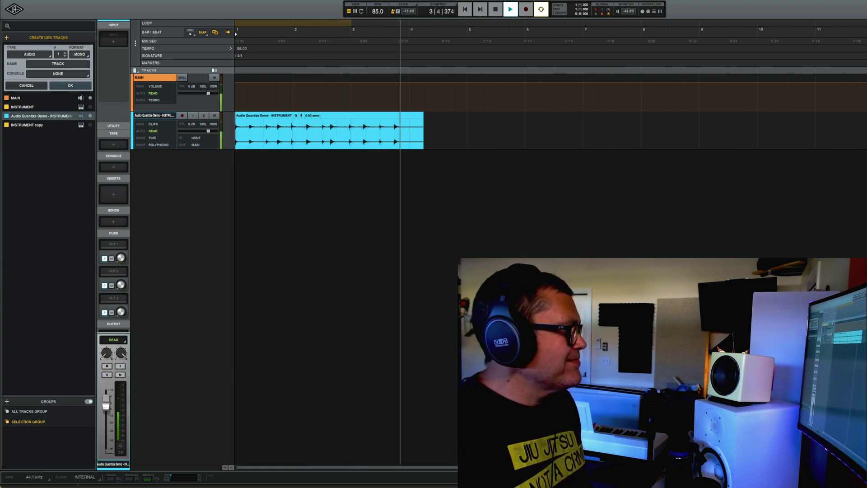
key("space")
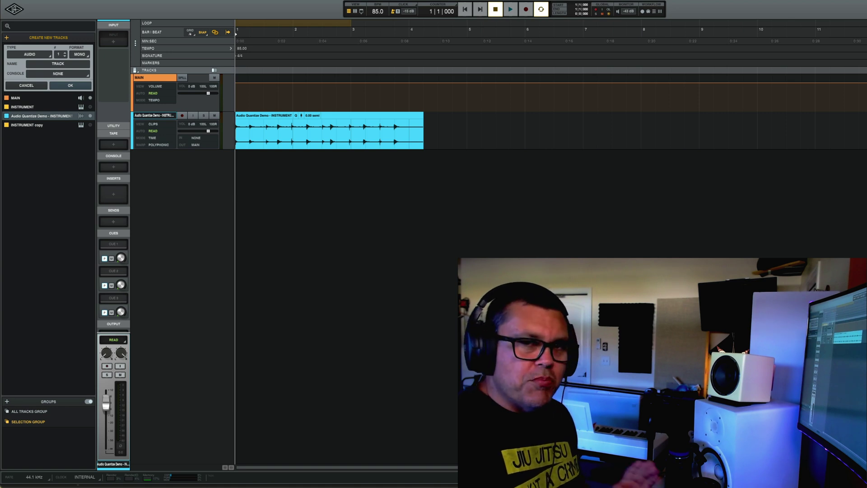
left_click(396, 118)
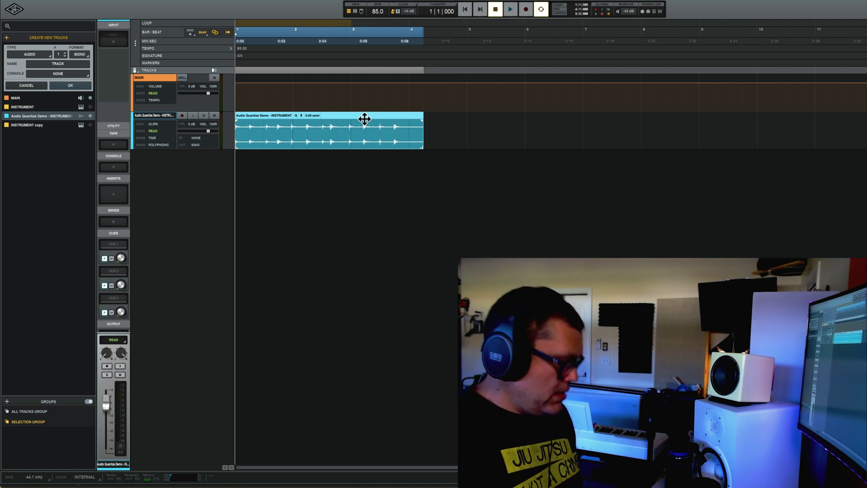
key("t")
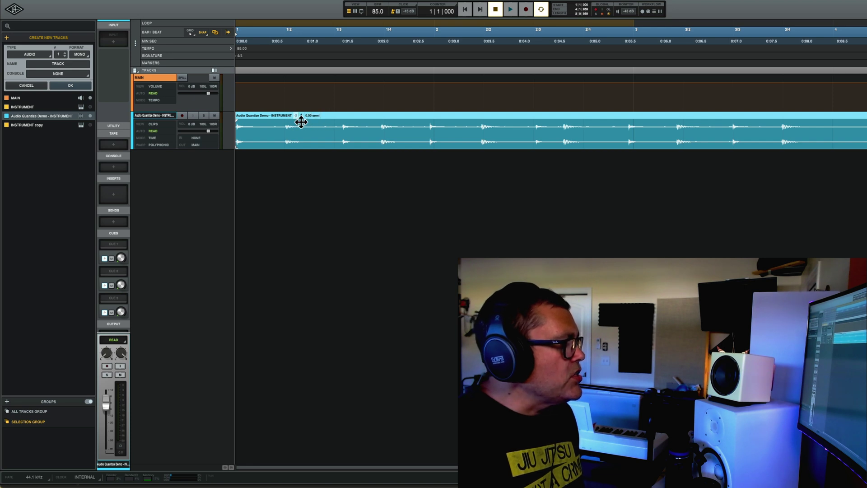
key("q")
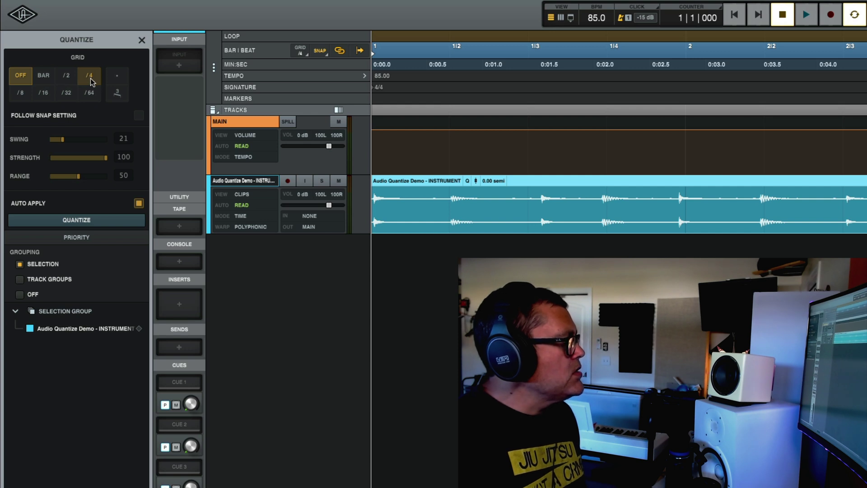
- Quantize the drum hits to a 1/8 grid, compare against Off, and play the result
left_click(20, 93)
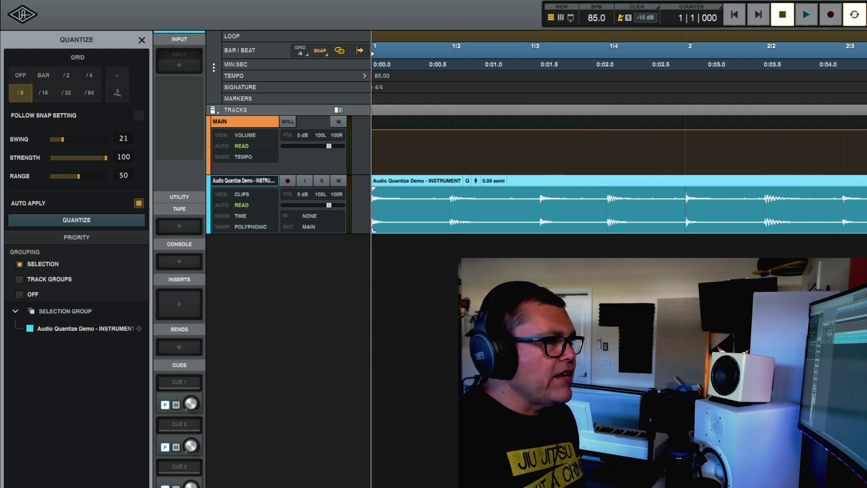
left_click(20, 77)
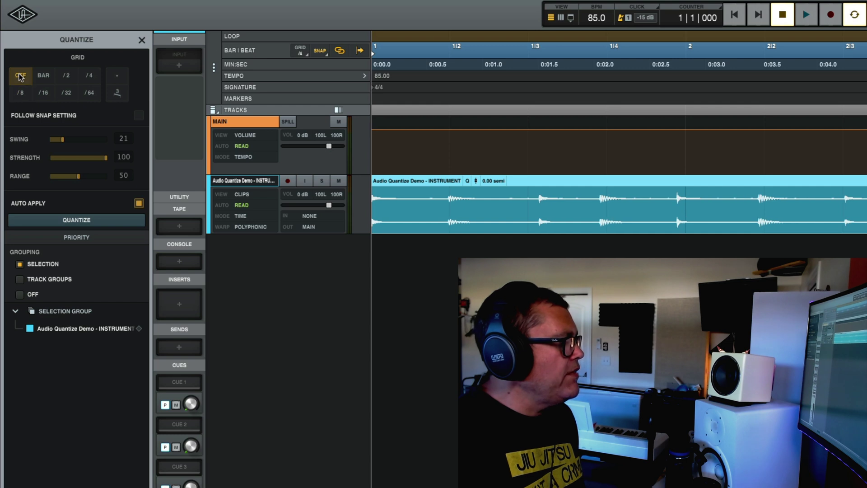
left_click(20, 94)
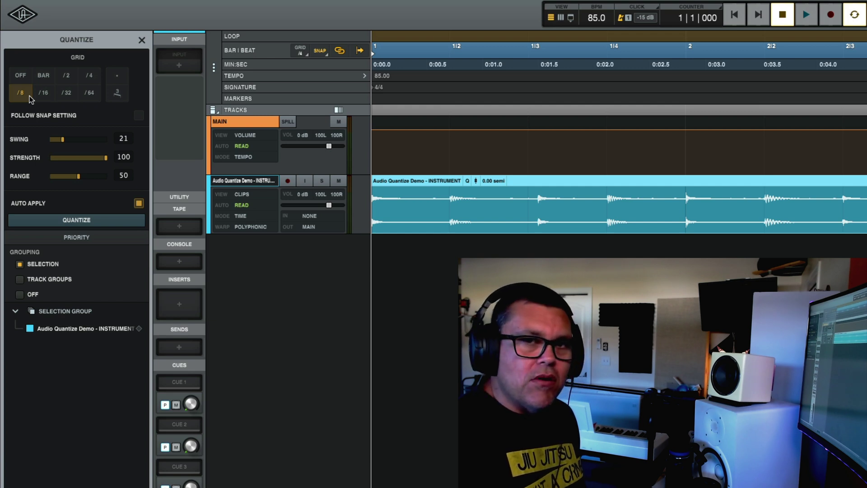
key("space")
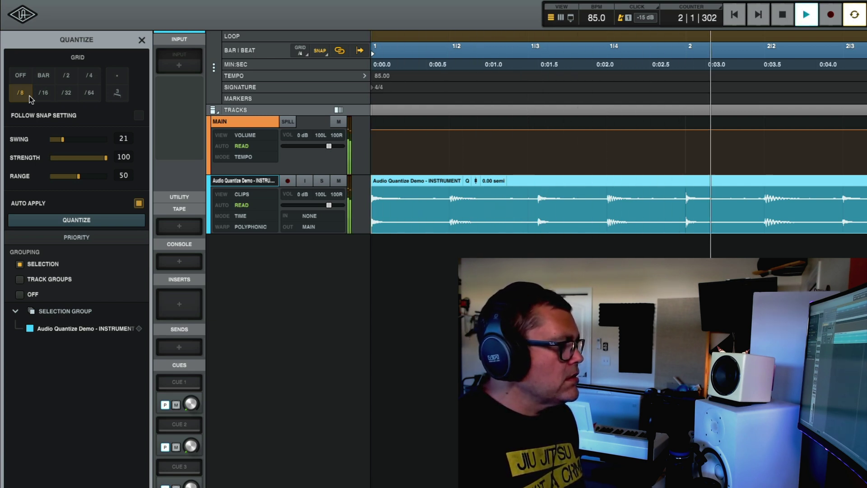
- Lower the eighth-note quantize swing from 21 to 0 and audition the drums
key("space")
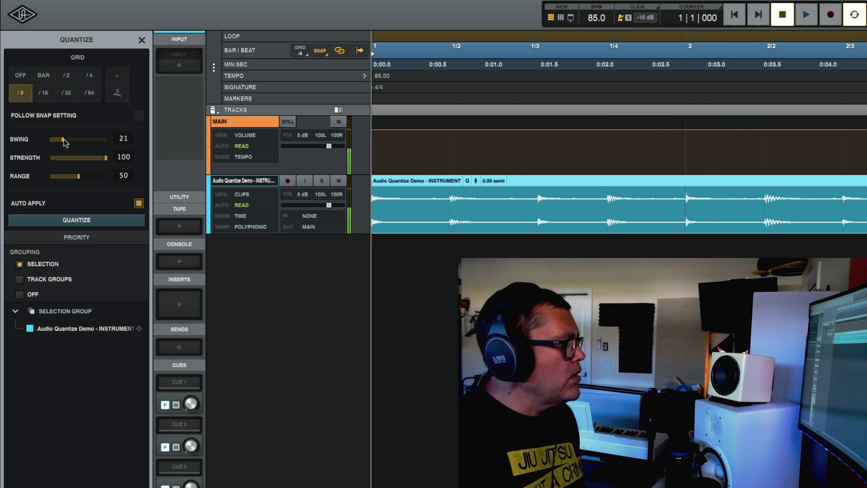
left_click_drag(64, 139, 45, 143)
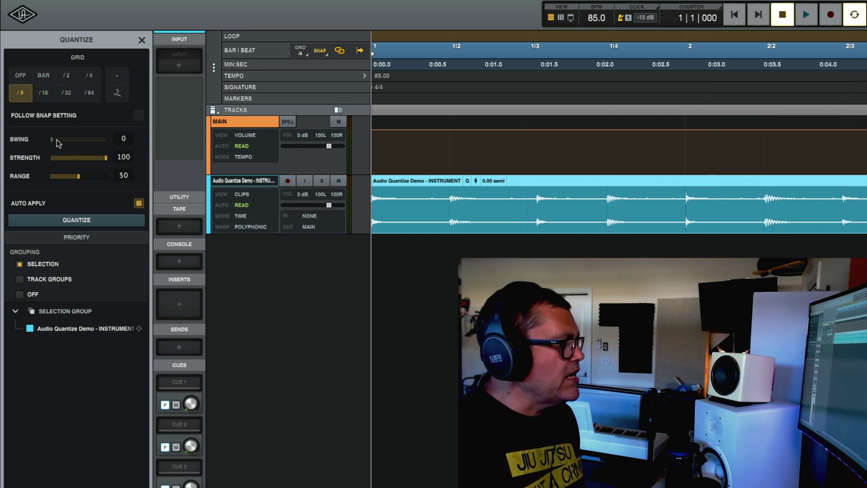
key("space")
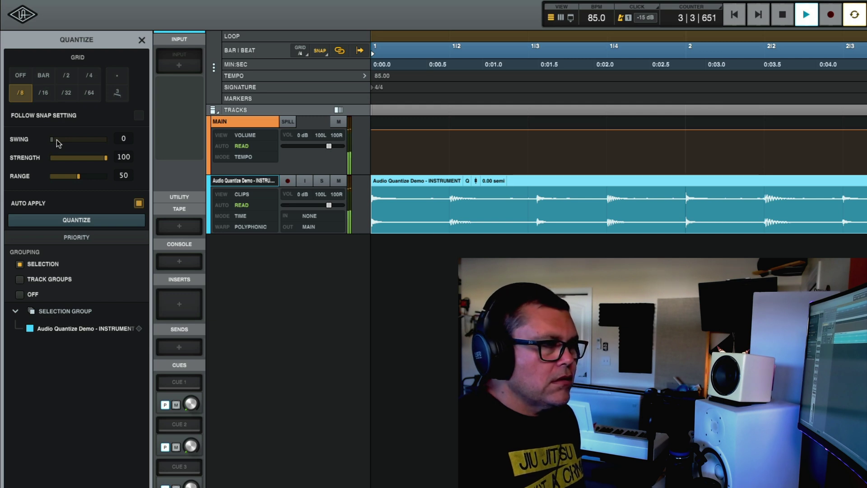
key("space")
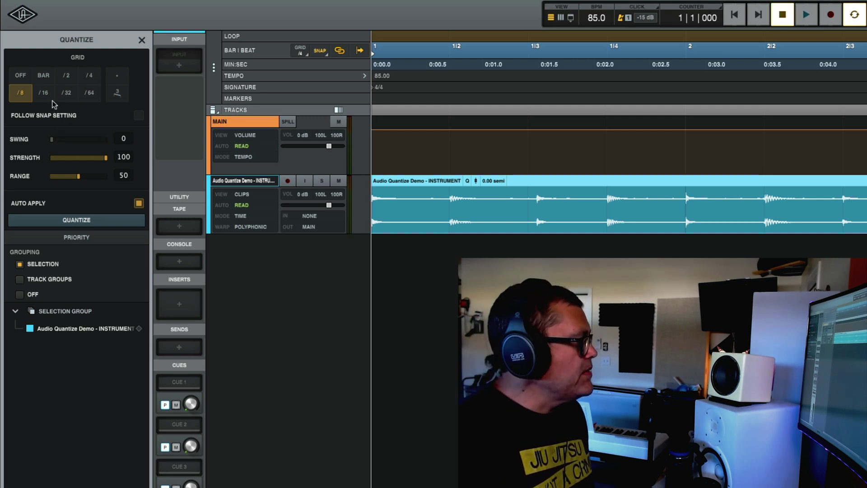
key("space")
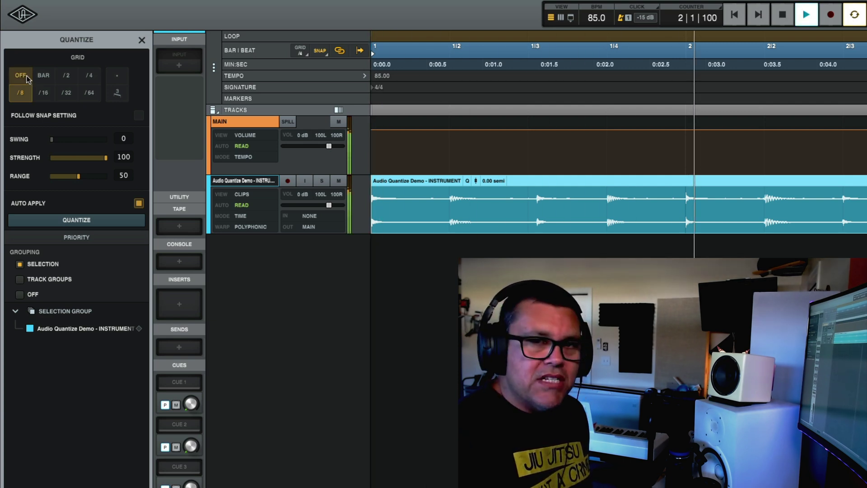
key("space")
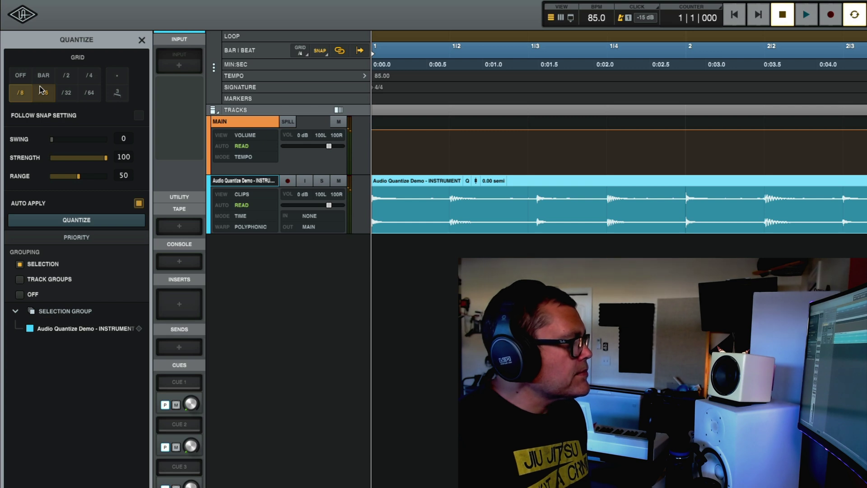
- Compare 1/16 and 1/4 quantize grids during playback, settling on 1/16 with swing 0
left_click(40, 89)
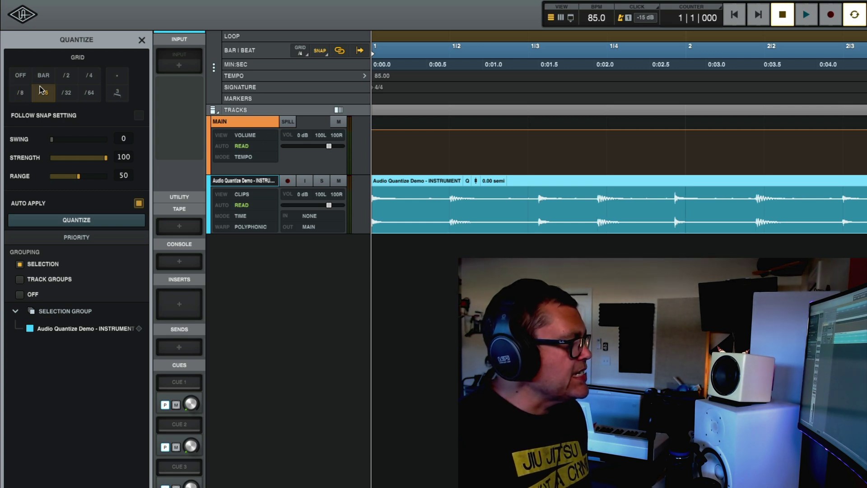
key("space")
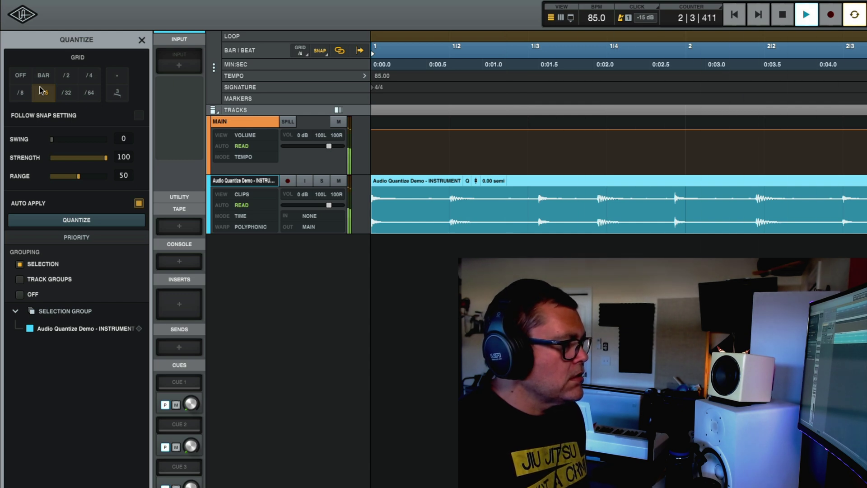
left_click(40, 90)
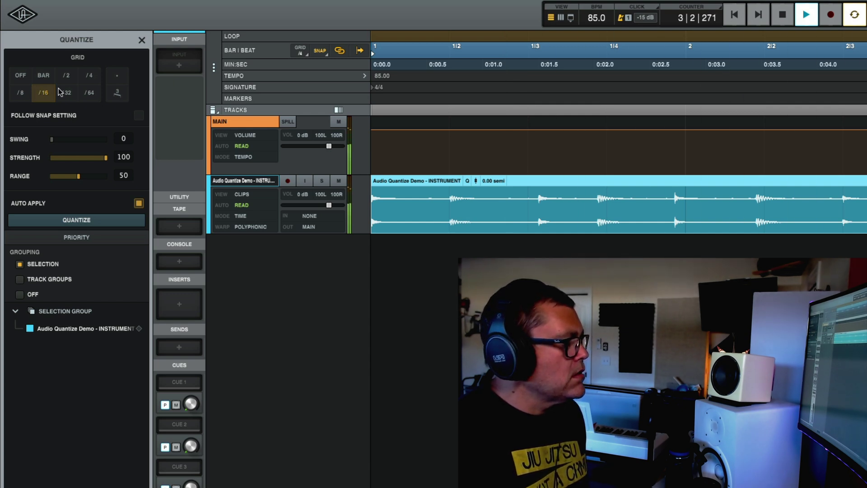
key("space")
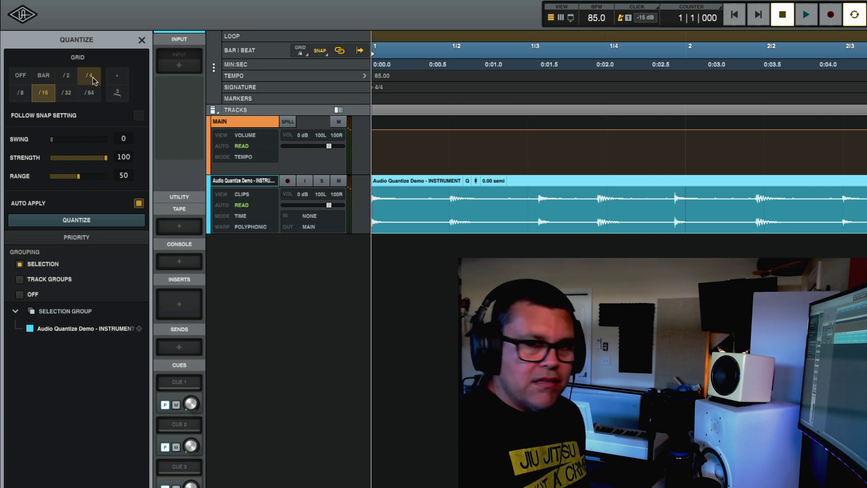
left_click(93, 77)
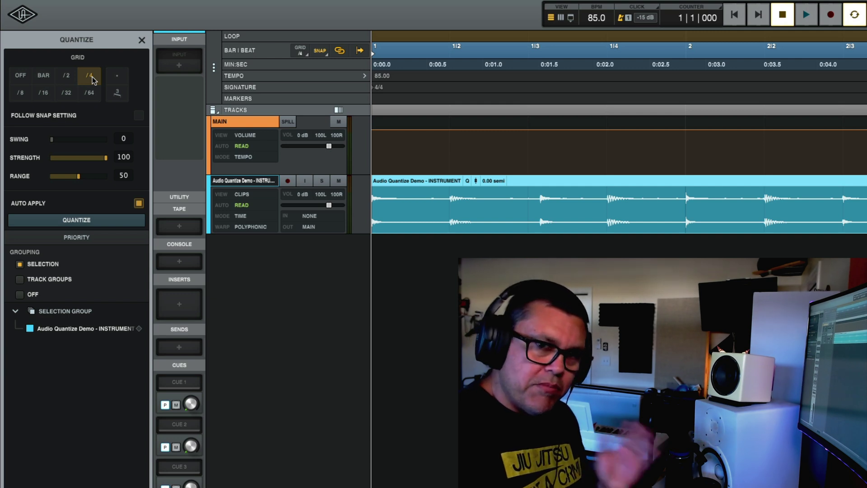
key("space")
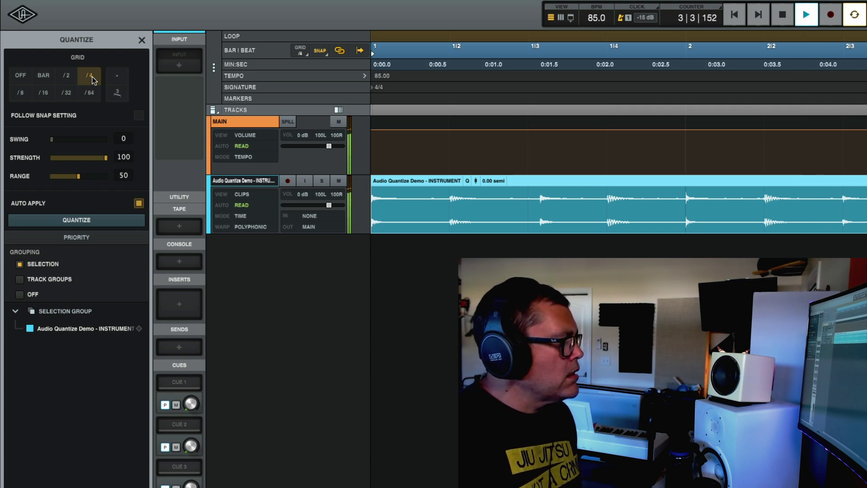
left_click(50, 94)
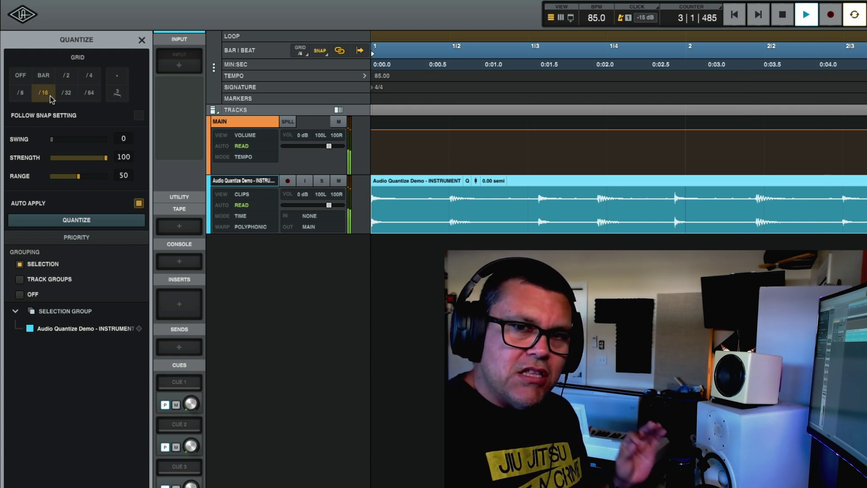
key("space")
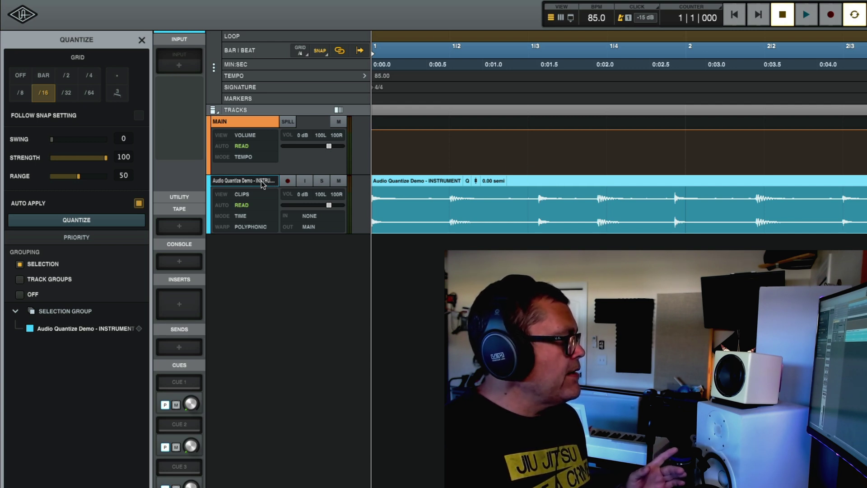
- Switch the drum track's view to Warps, select the clip, and zoom it to fill the arrange area
left_click(242, 194)
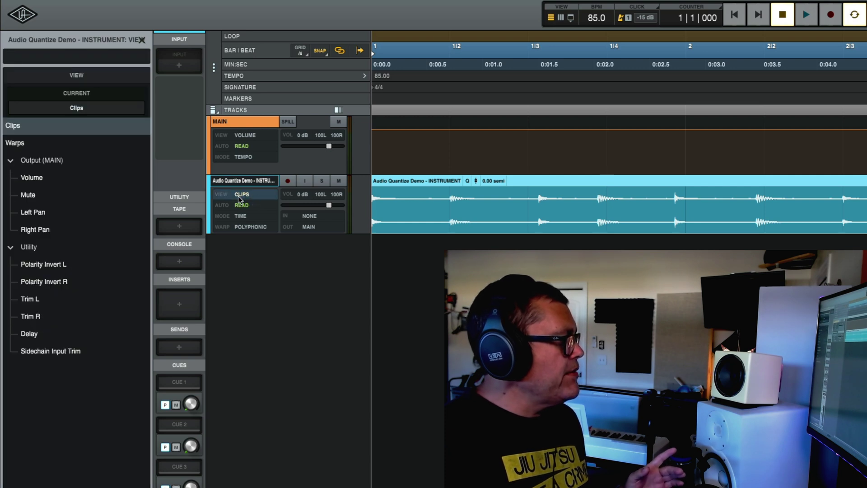
left_click(42, 143)
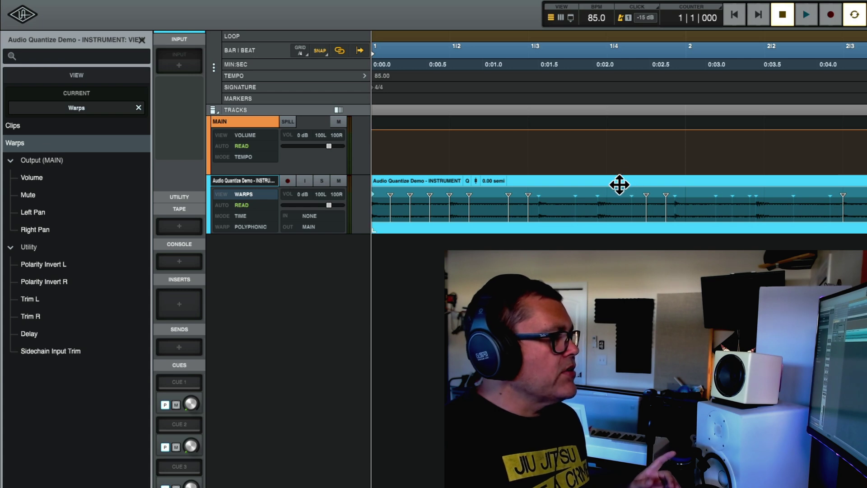
left_click(655, 186)
key("z")
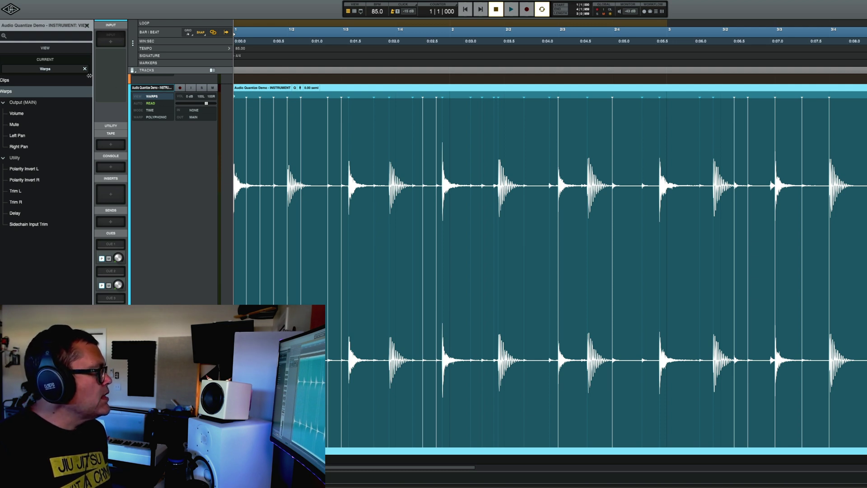
- Close the View browser and re-quantize the drum hits from grid Off to 1/8
left_click(87, 27)
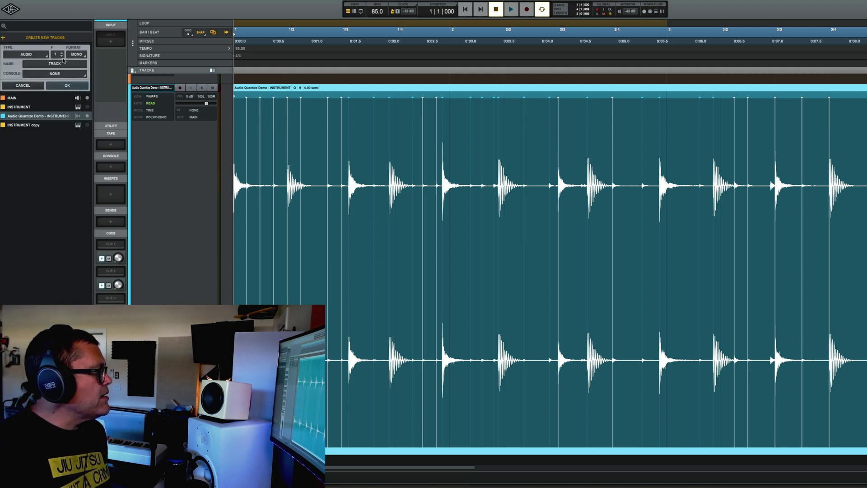
key("q")
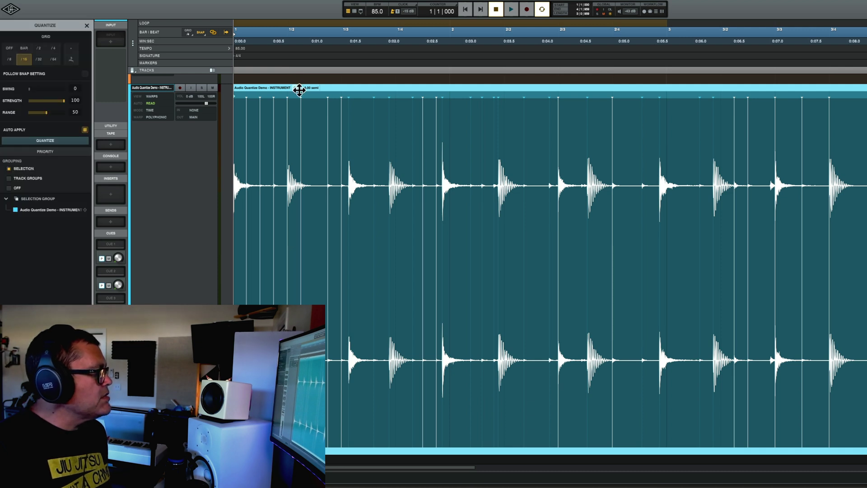
left_click(9, 48)
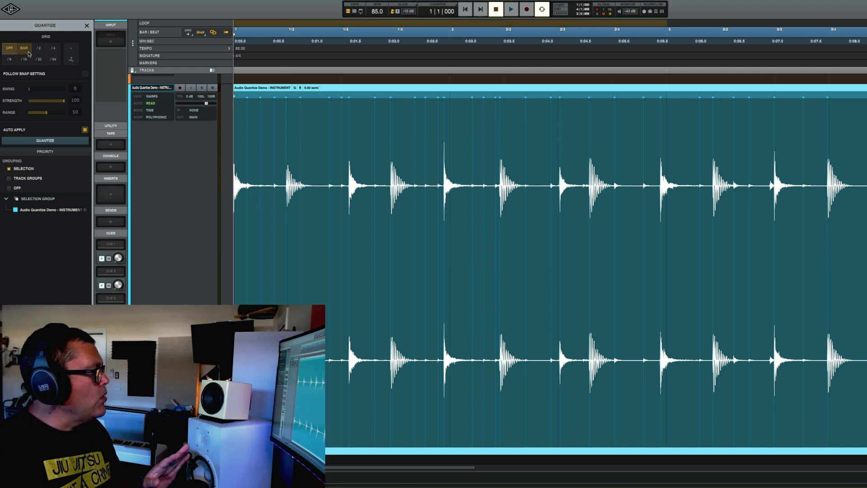
left_click(15, 60)
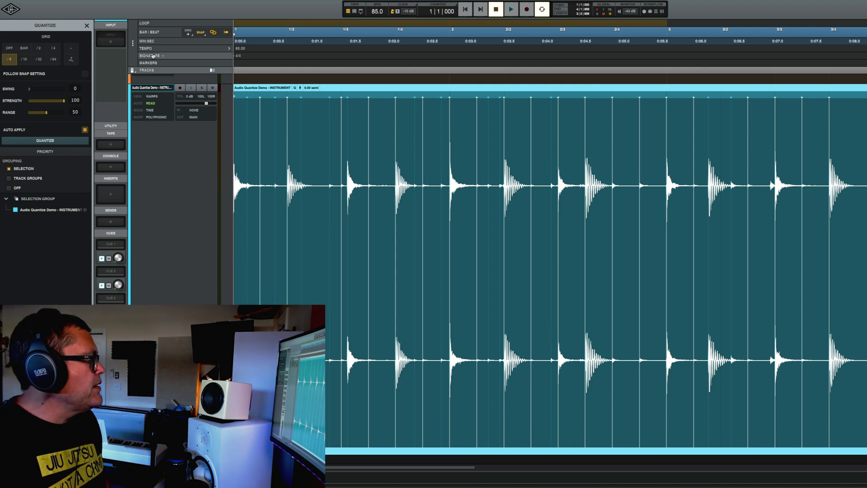
- Set the editing grid to 1/16 and add warp markers on several drum hits
left_click(189, 33)
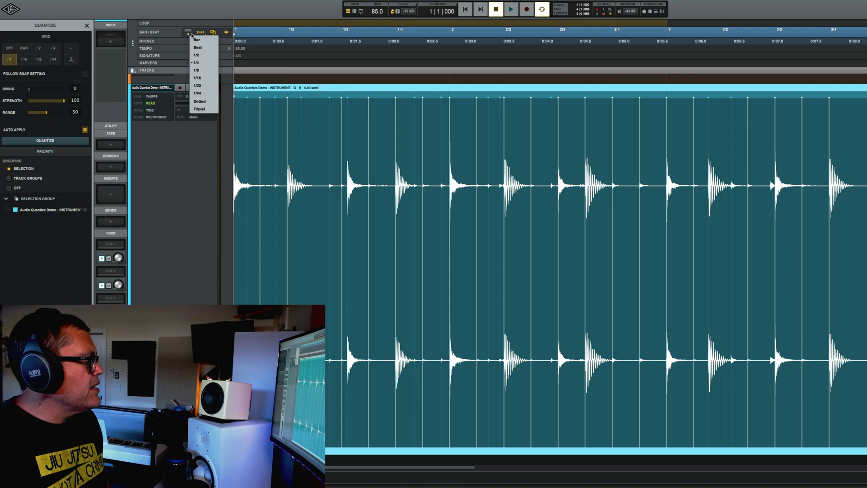
left_click(202, 77)
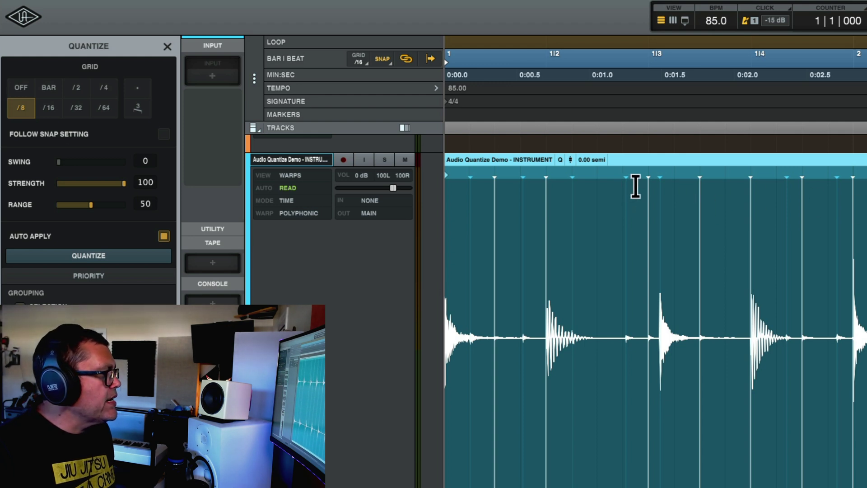
left_click(628, 179)
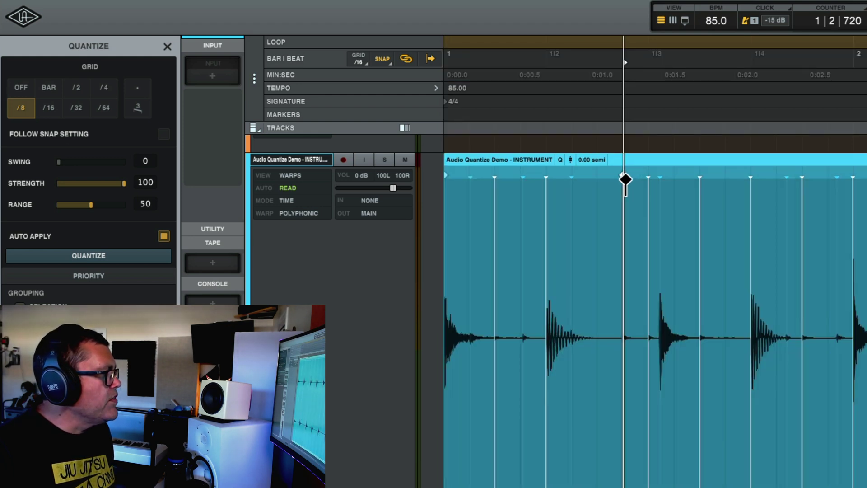
left_click(625, 179)
left_click(572, 178)
left_click(572, 176)
left_click(527, 178)
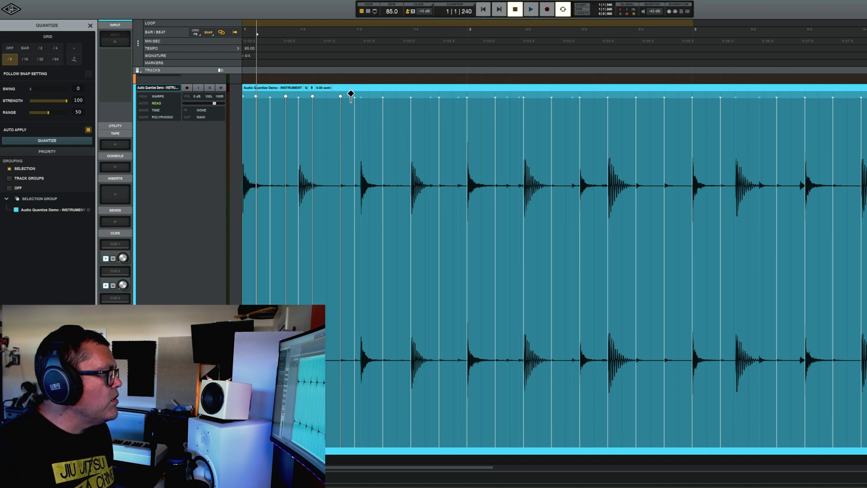
- Nudge hits onto the grid and add warp markers through bar 3, then play back
left_click_drag(362, 97, 370, 97)
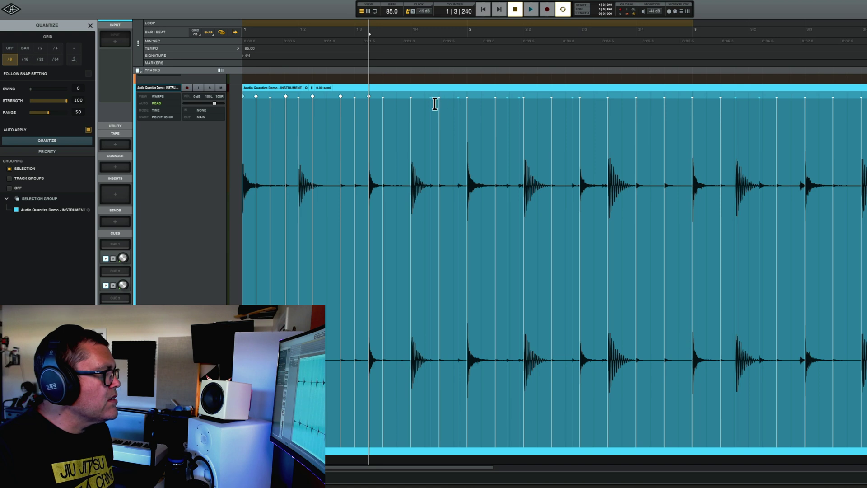
left_click(426, 97)
left_click(461, 97)
left_click(453, 98)
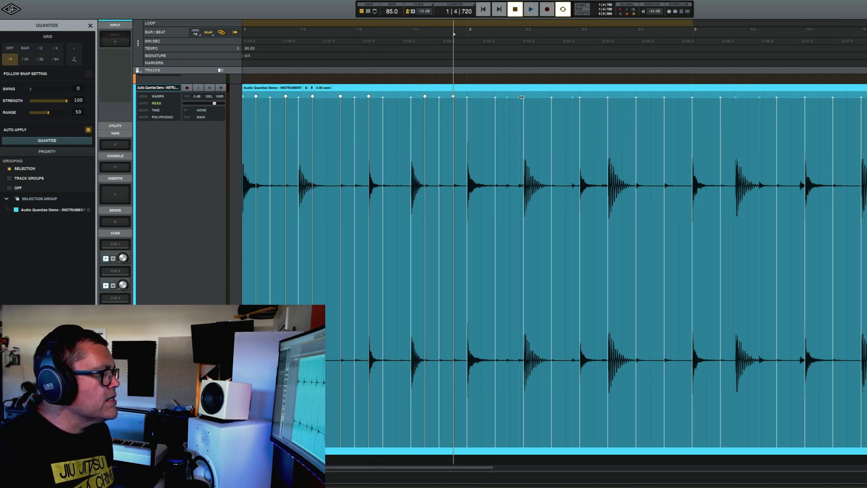
left_click(509, 97)
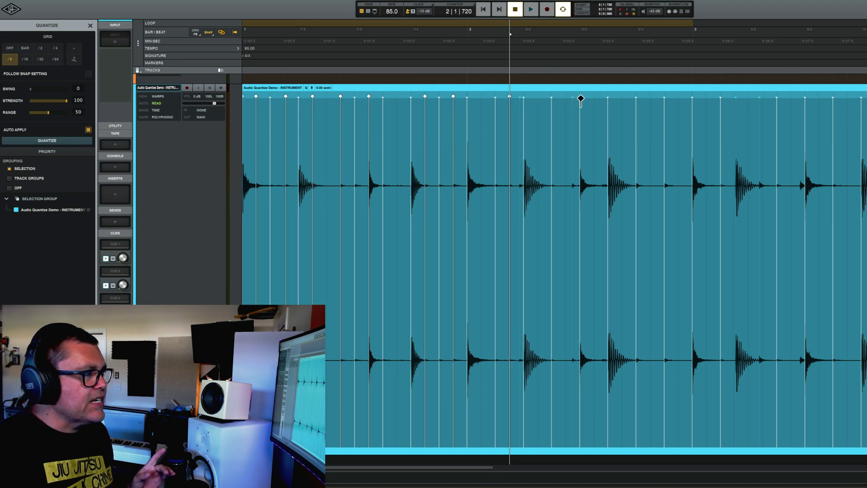
left_click(566, 97)
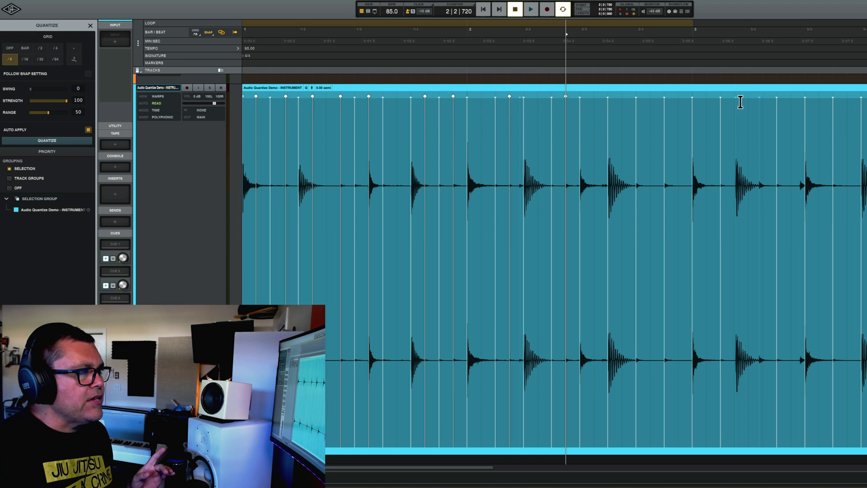
left_click(739, 102)
left_click(738, 100)
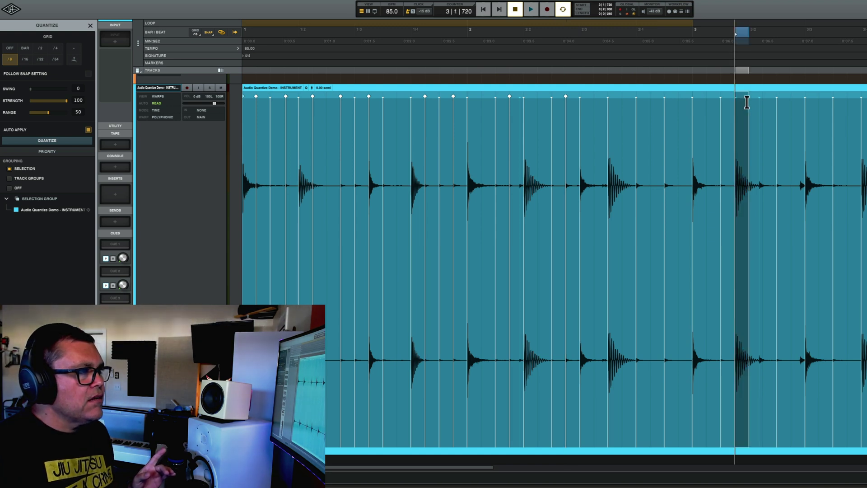
left_click_drag(738, 100, 736, 99)
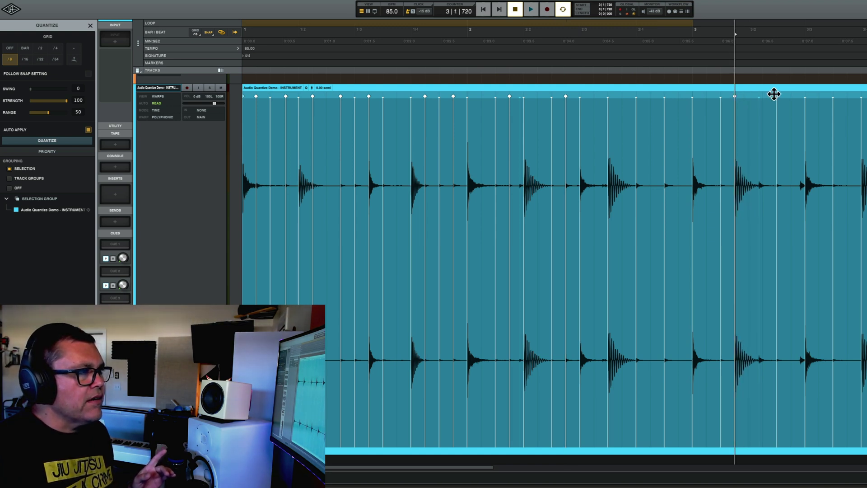
left_click(763, 98)
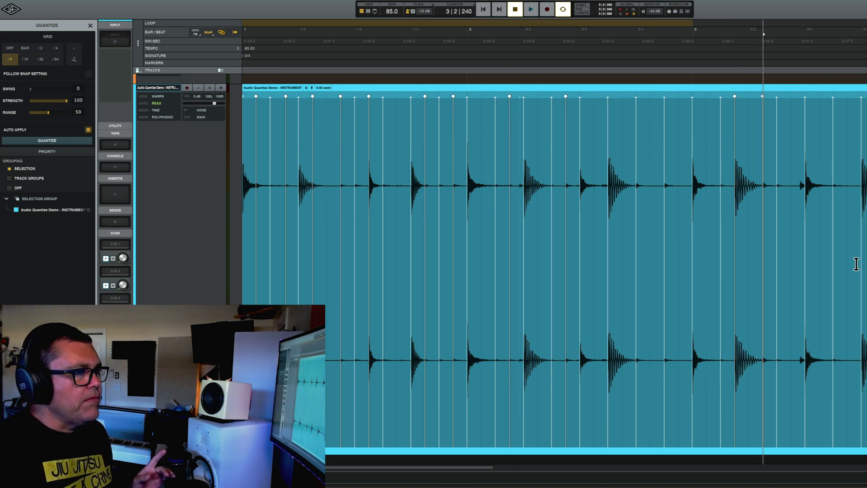
key("space")
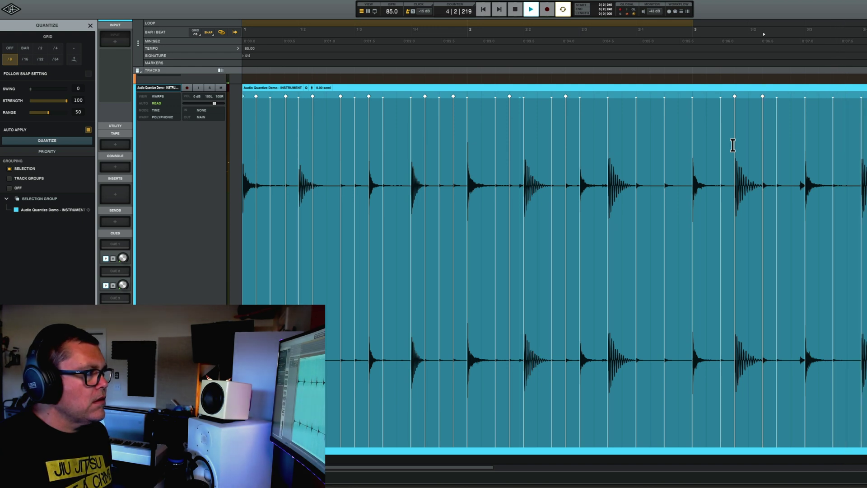
key("space")
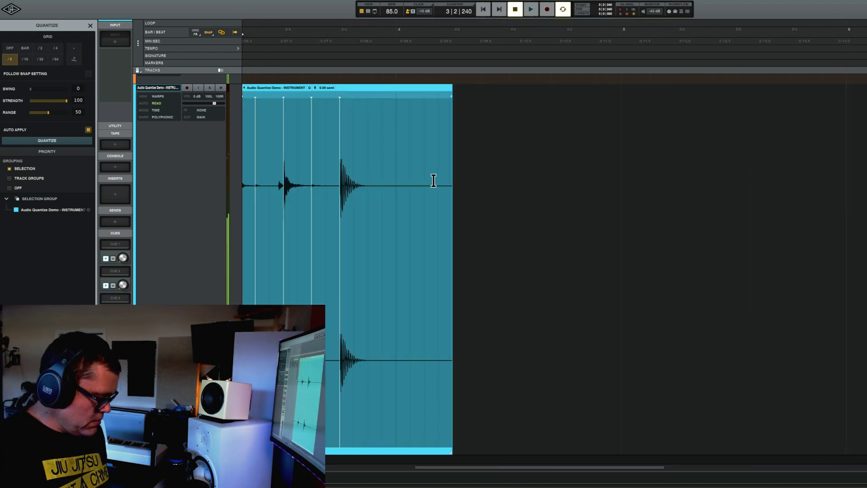
- Switch the warp algorithm to LUNA Razor Blade and audition the clip
key("Return")
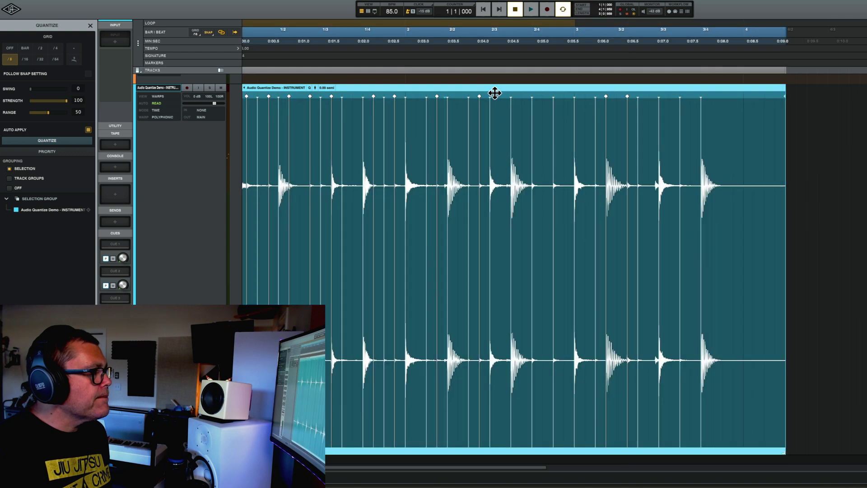
key("space")
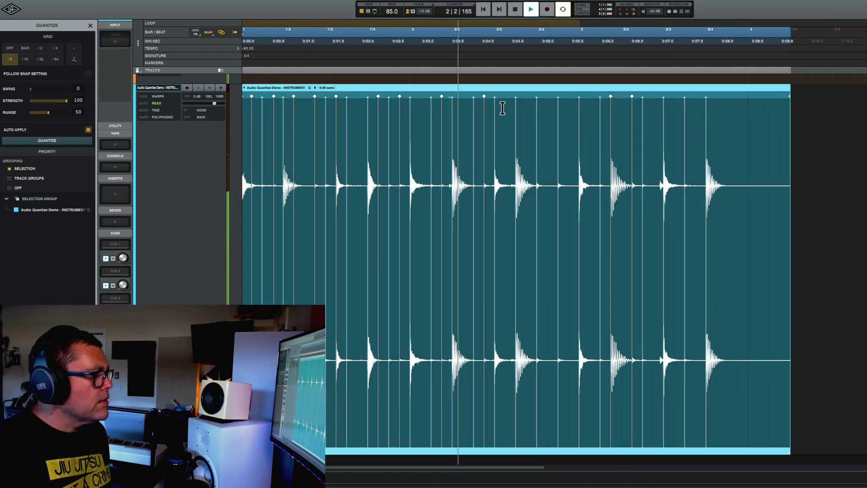
key("space")
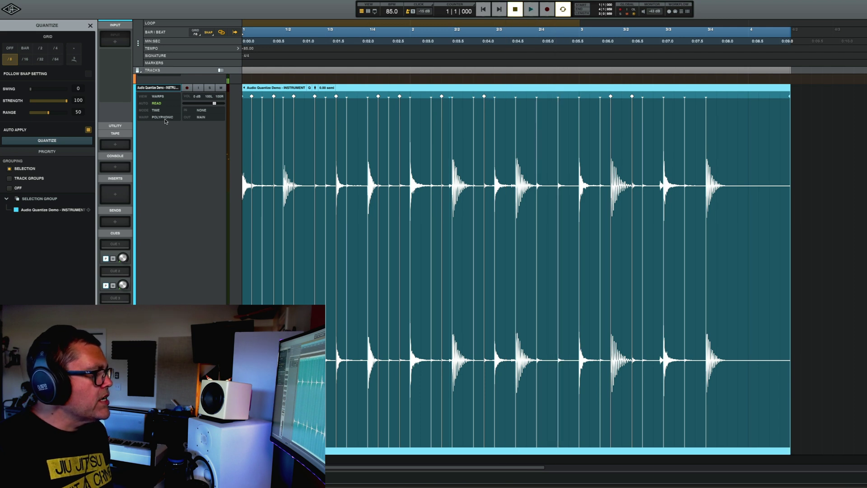
left_click(162, 117)
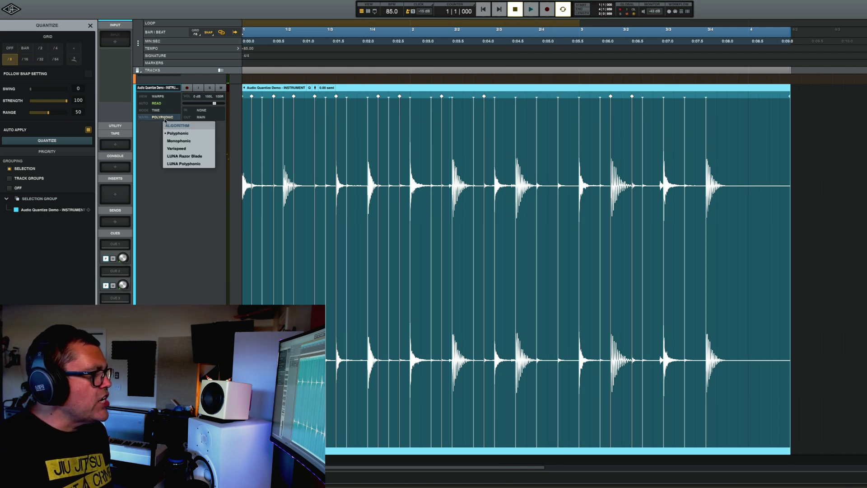
left_click(201, 157)
key("space")
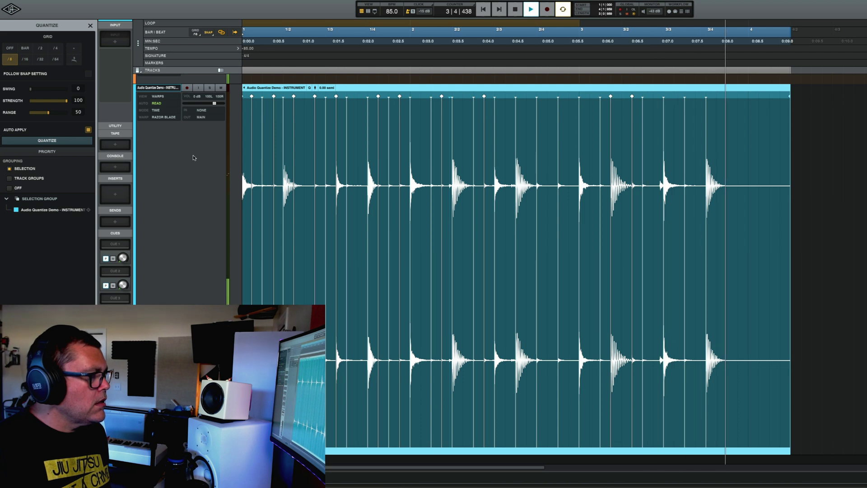
key("space")
- Trim the clip to end at bar 4, use Monophonic warping, and re-quantize to sixteenths
left_click_drag(791, 453, 749, 453)
left_click(170, 119)
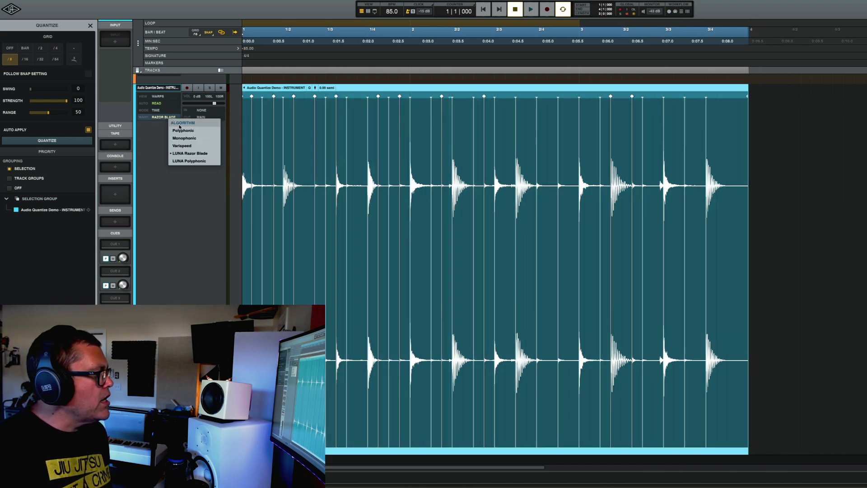
left_click(182, 138)
key("space")
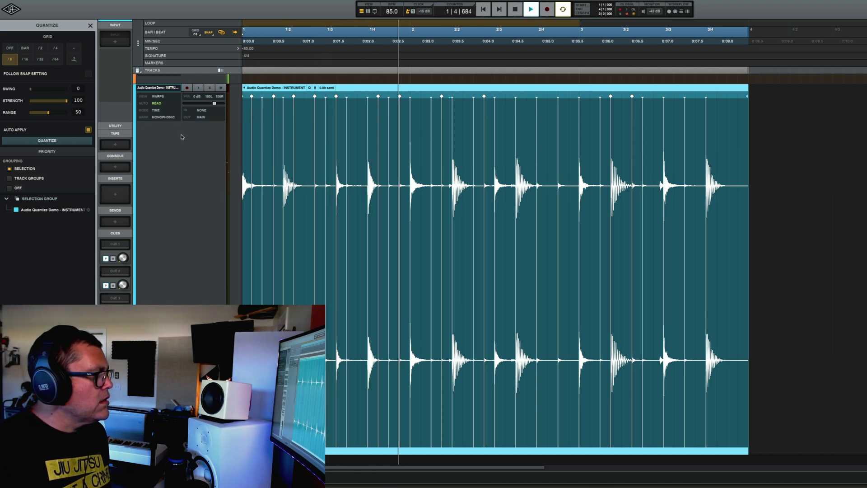
left_click(25, 59)
key("space")
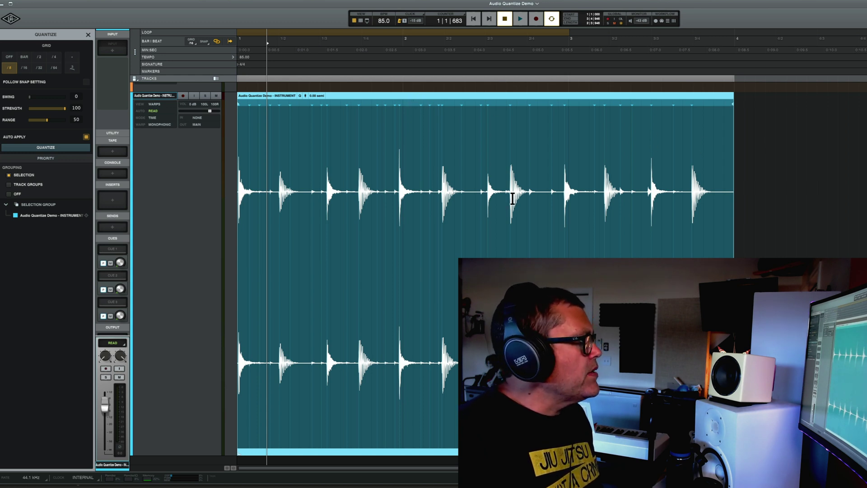
- Audition 1/8, Off and 1/16 quantize grids before settling on 1/8
left_click(11, 68)
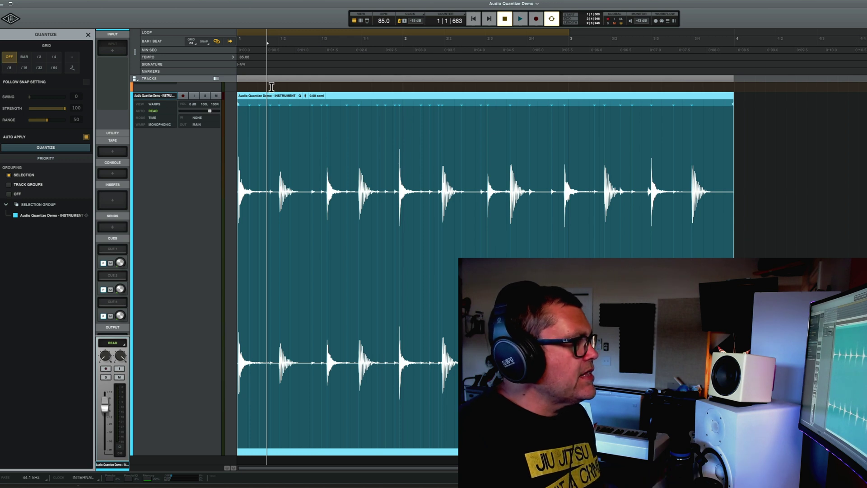
left_click(14, 69)
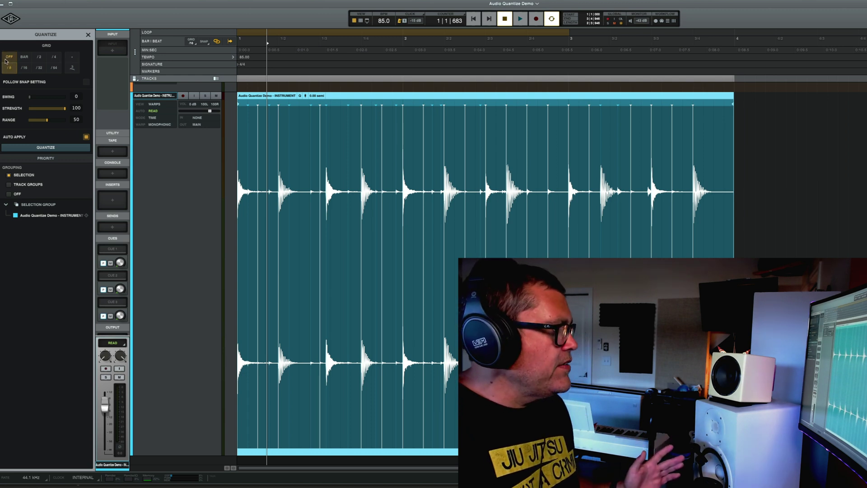
left_click(6, 57)
left_click(19, 69)
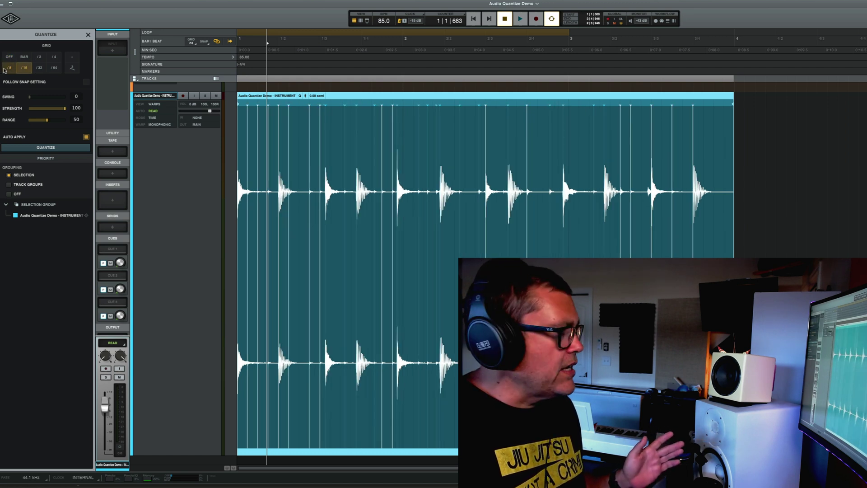
left_click(10, 58)
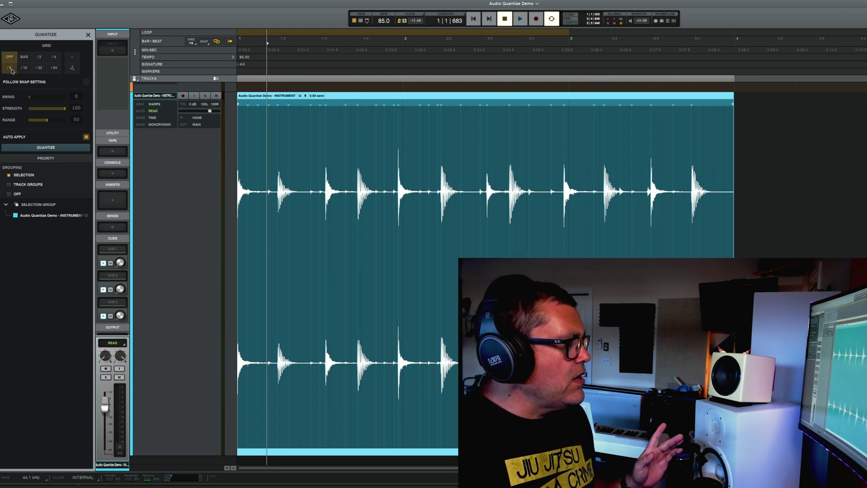
left_click(10, 69)
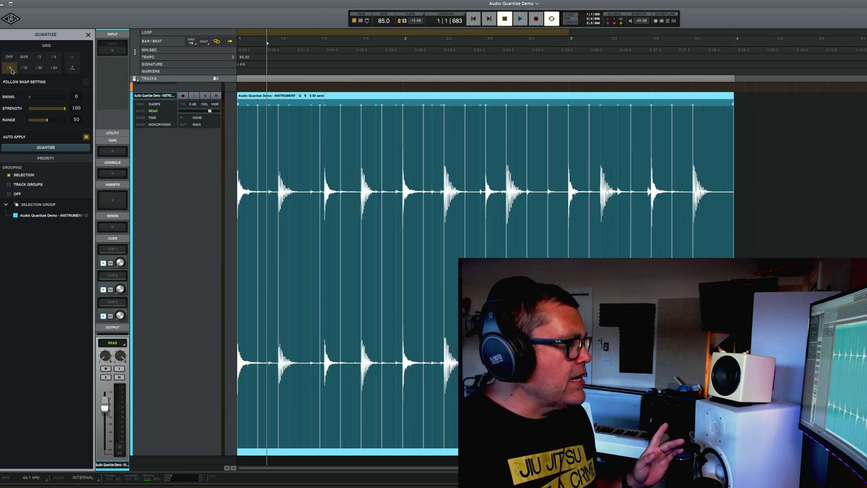
- Enable grid snapping and add warp markers near bar 1 beat 2 on the drum clip
left_click(601, 107)
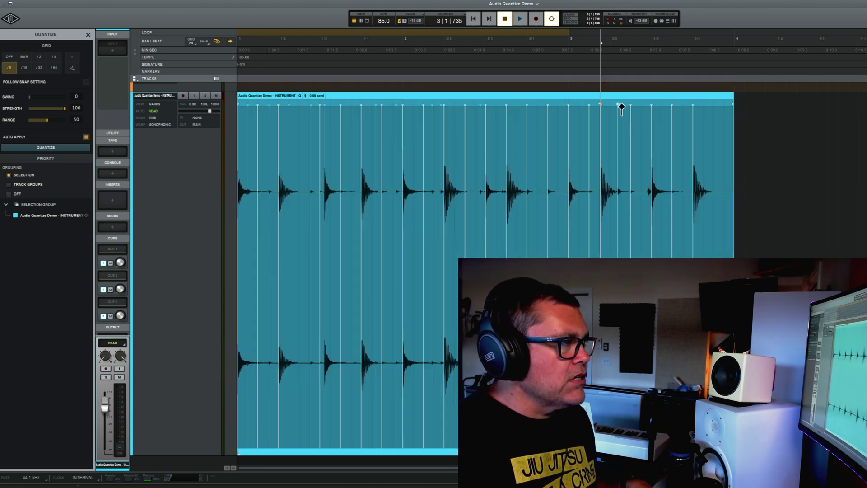
left_click(620, 107)
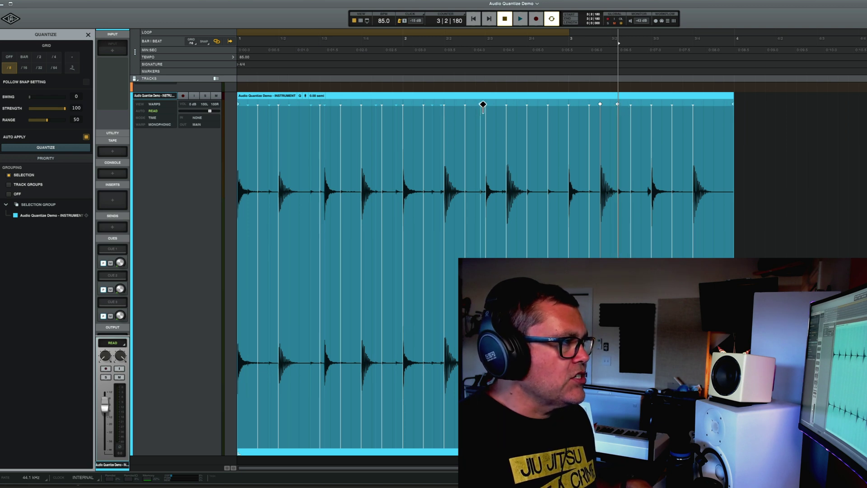
left_click(481, 107)
left_click(433, 107)
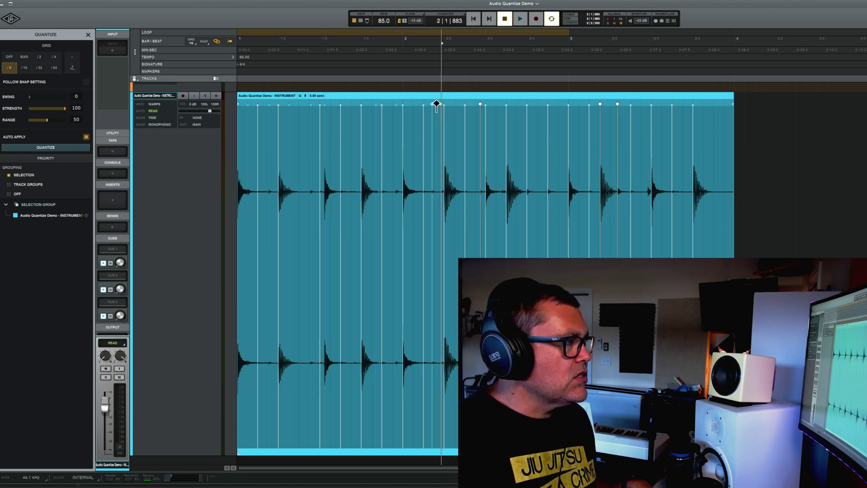
left_click(396, 106)
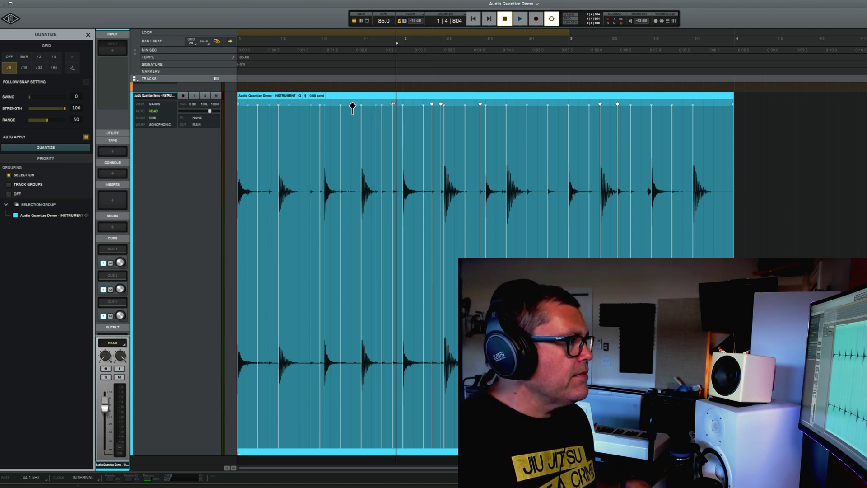
left_click(199, 44)
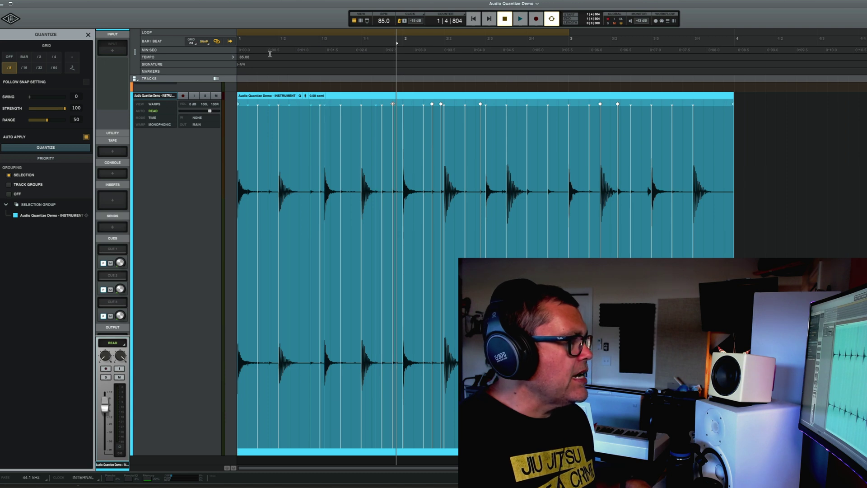
left_click(330, 105)
left_click(311, 105)
left_click(290, 105)
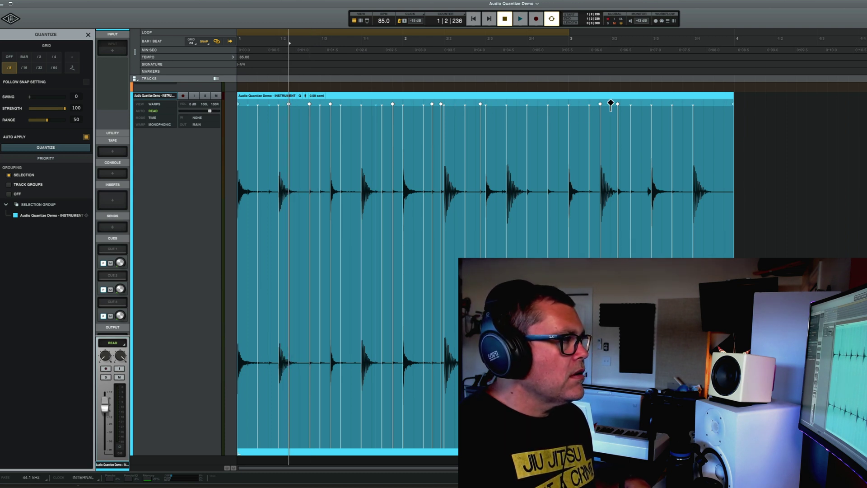
- Re-quantize to eighth notes and stretch the hit near bar 2 beat 3 later
left_click(579, 105)
key("g")
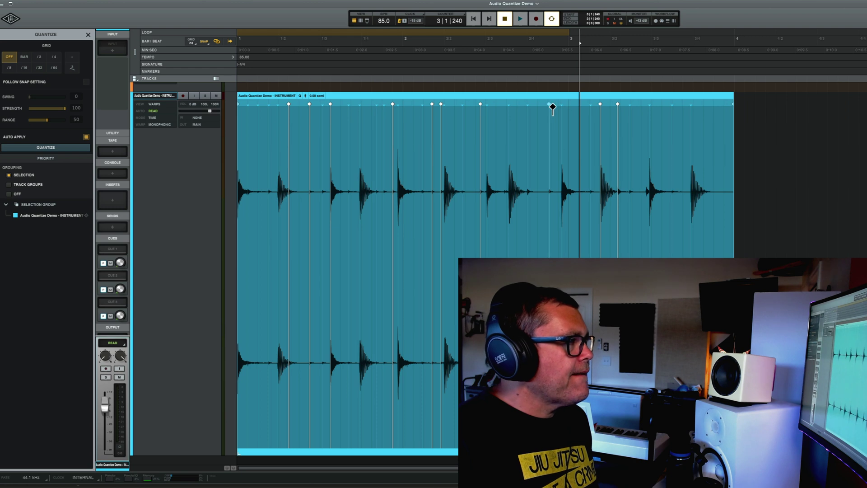
left_click(9, 67)
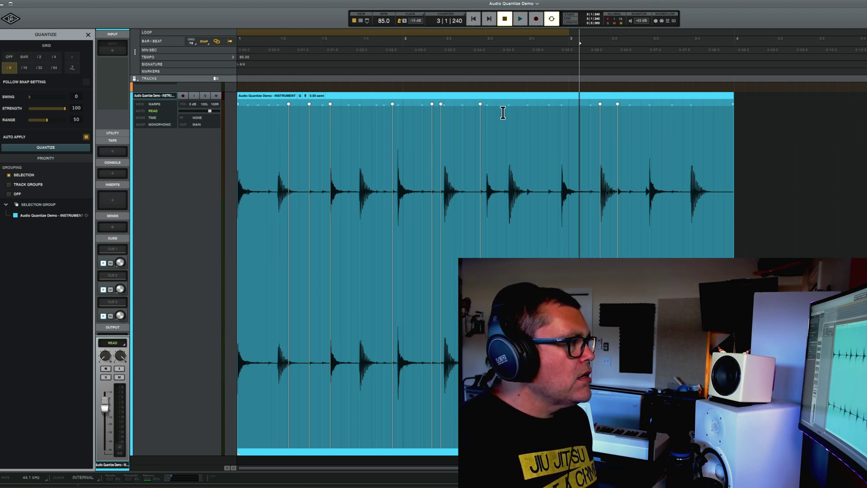
left_click(488, 106)
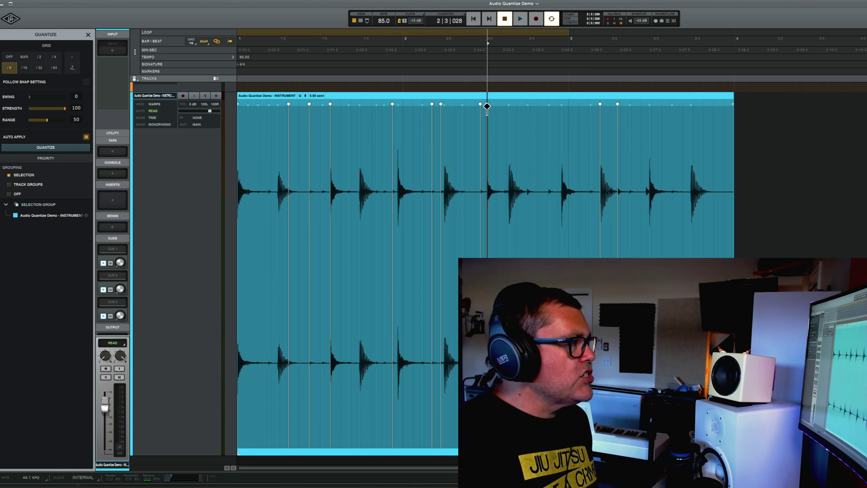
left_click_drag(484, 106, 508, 109)
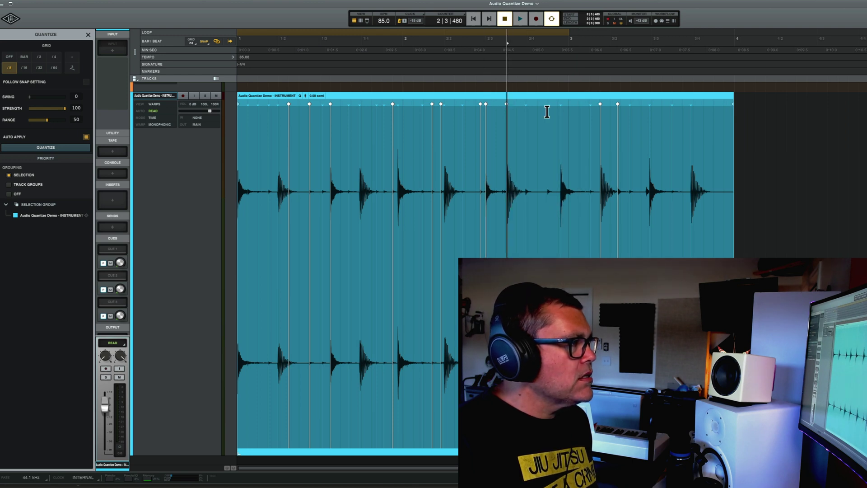
- Add warp markers from bar 2 beat 4 into bar 3, then set quantize to Off
left_click(528, 107)
left_click(548, 107)
left_click(559, 106)
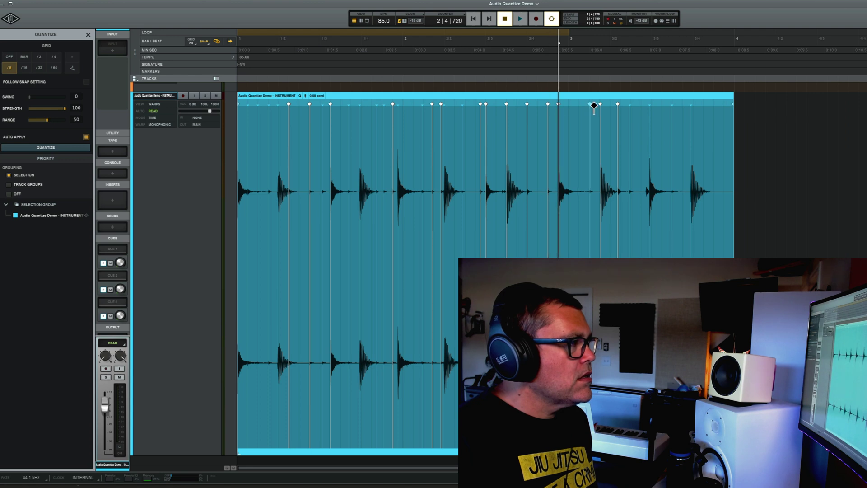
left_click(590, 107)
left_click(631, 107)
left_click(634, 107)
left_click(13, 59)
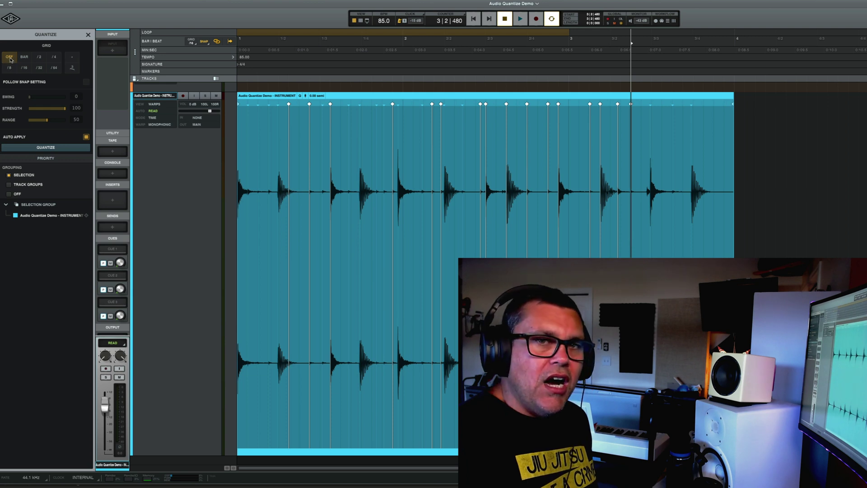
- Select the entire drum clip, trial an eighth-note (/8) quantize, then set quantize back to Off
key("super+a")
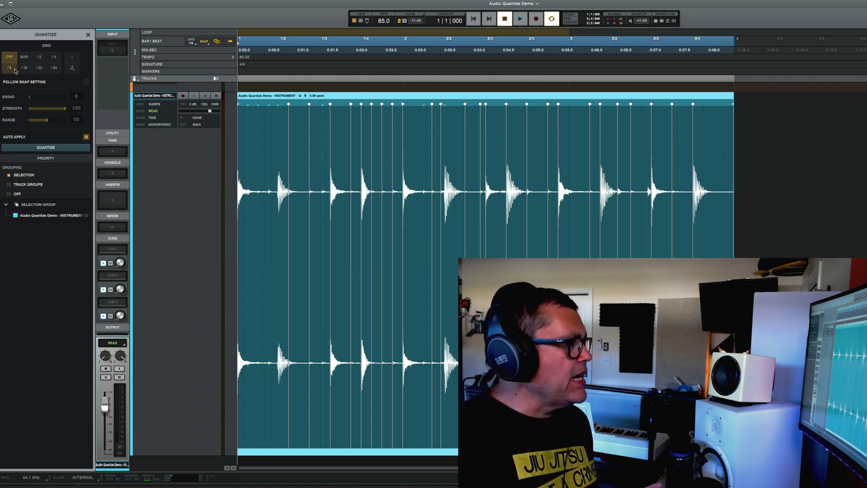
left_click(14, 69)
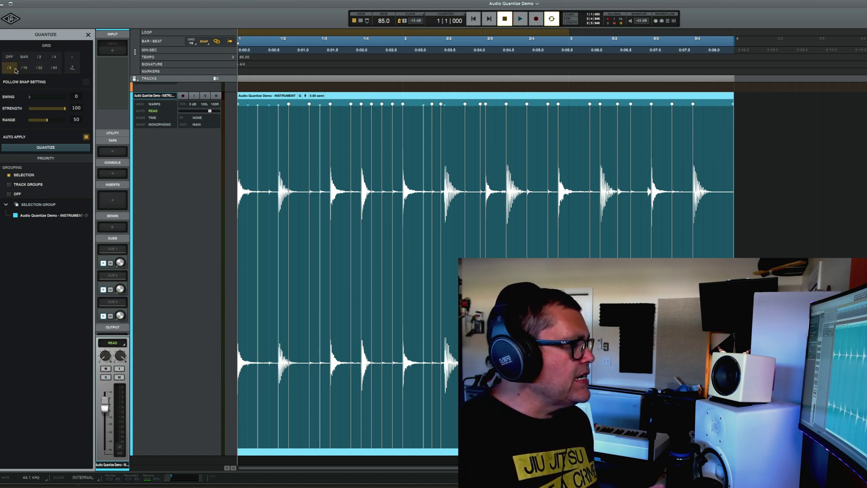
left_click(10, 57)
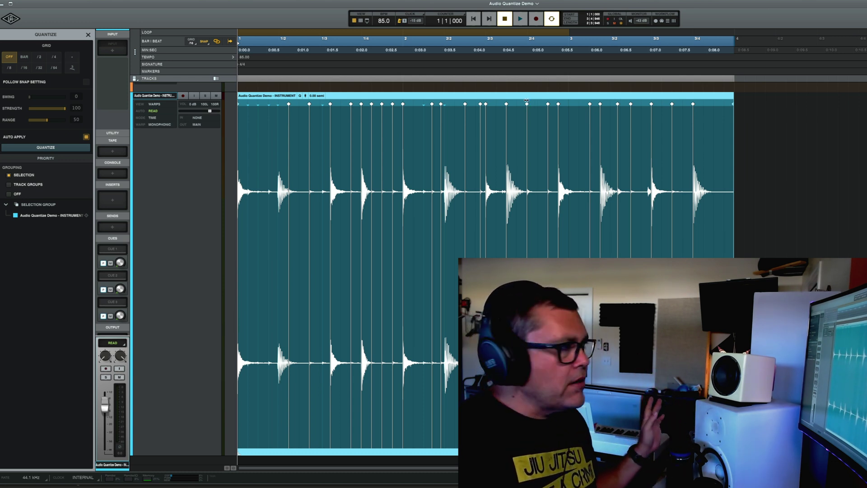
- Reset Warps on the drum clip to clear its warp markers and restore the original hit timing
right_click(549, 104)
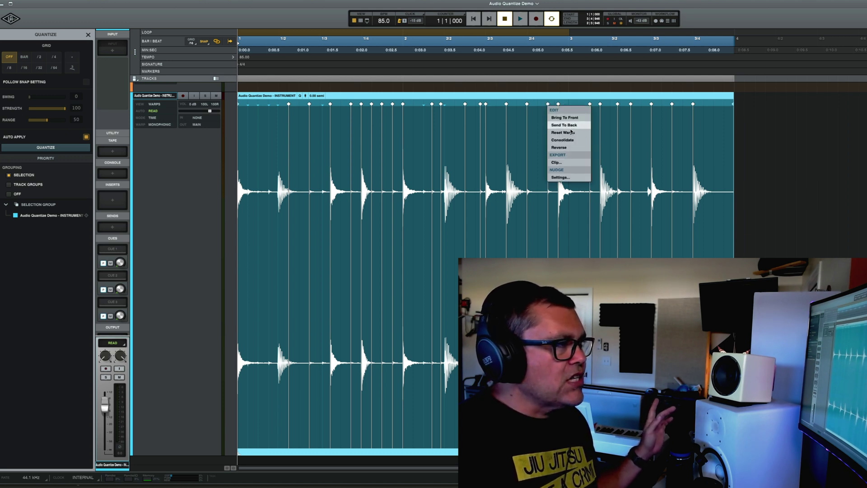
left_click(562, 132)
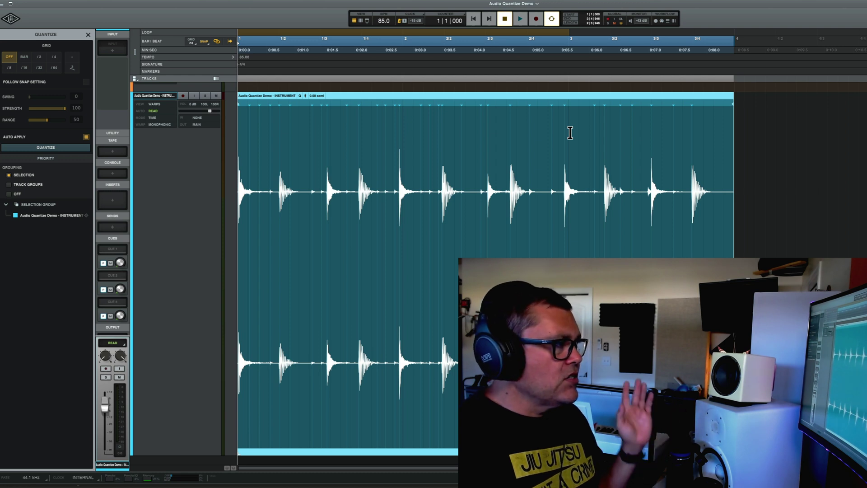
- Play back the reset drum clip briefly, then stop playback
key("space")
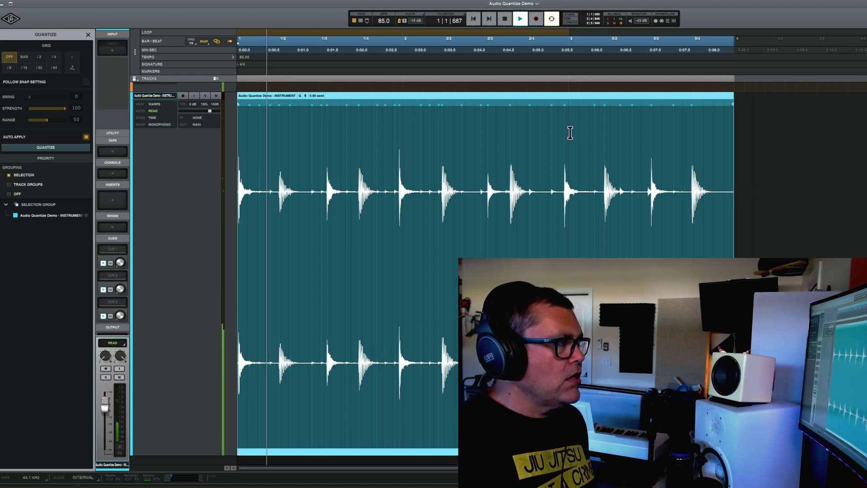
key("space")
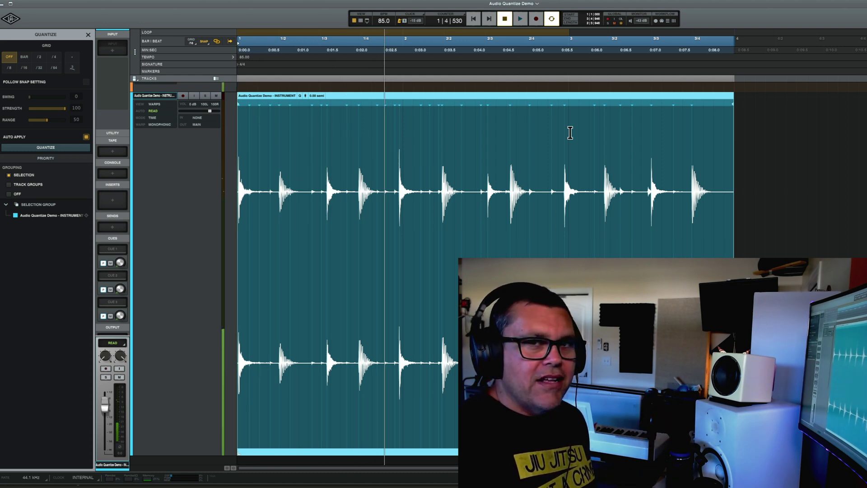